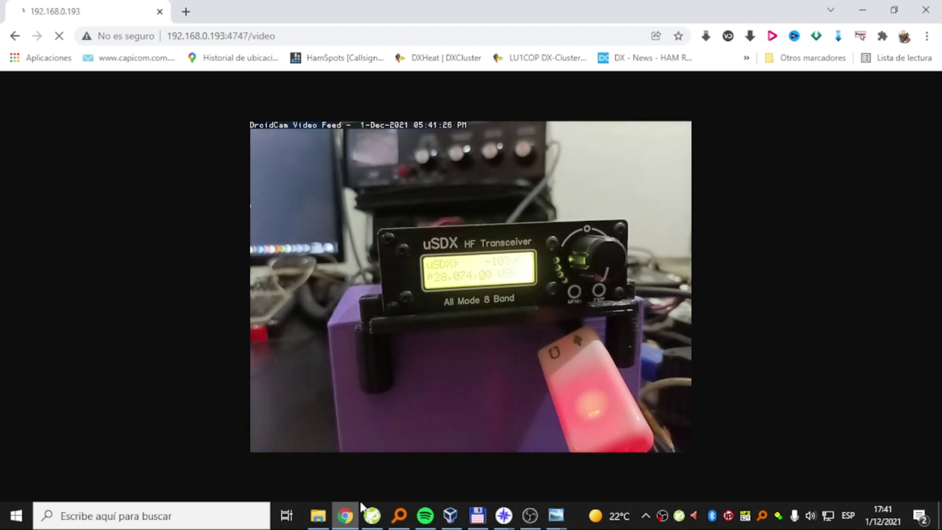
- Examine the "cat usdx 5w" and "USDX CAT" images of the transceiver's rear connectors and plug pinouts in the Windows photo viewer
{"action": "left_click", "coordinate": [563, 519]}
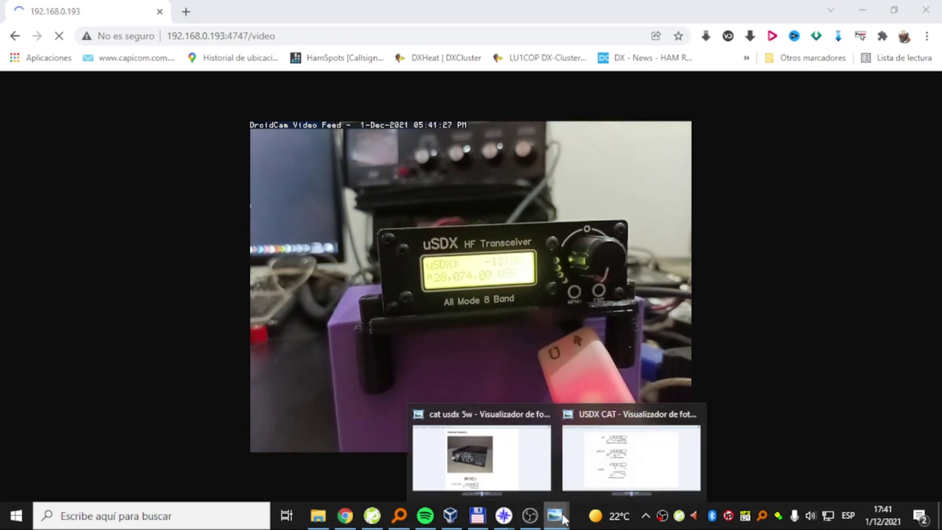
{"action": "left_click", "coordinate": [608, 456]}
{"action": "left_click", "coordinate": [533, 492]}
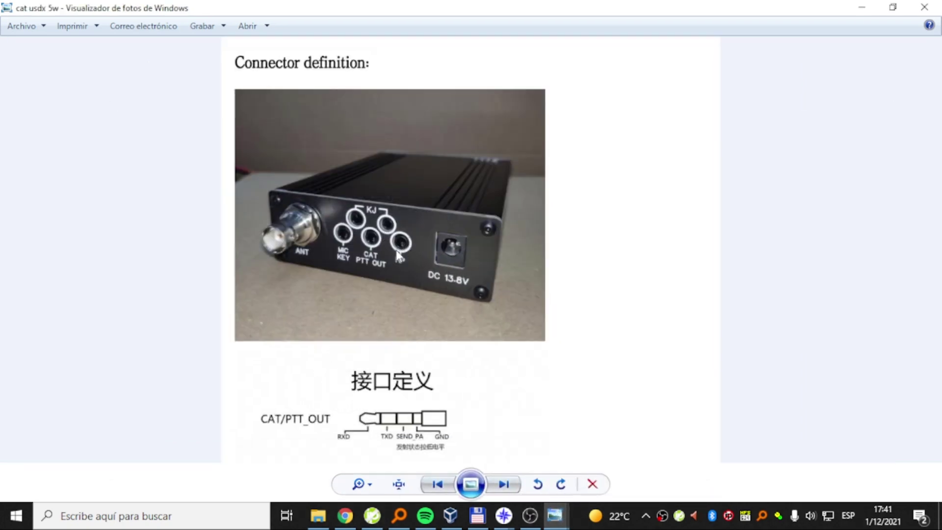
{"action": "left_click", "coordinate": [504, 484]}
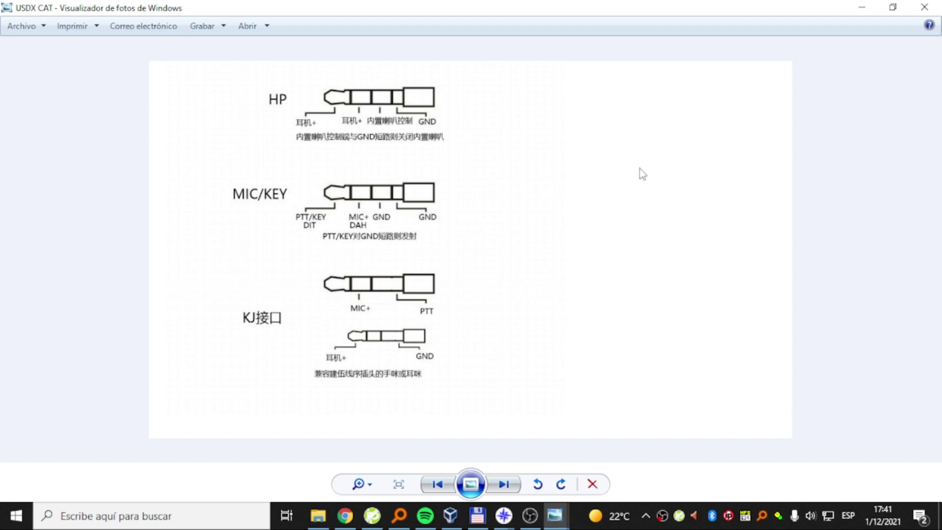
- Switch to the main JTDX window and review the sound card and radio control settings, closing the configuration with acceptance
{"action": "left_click", "coordinate": [503, 520]}
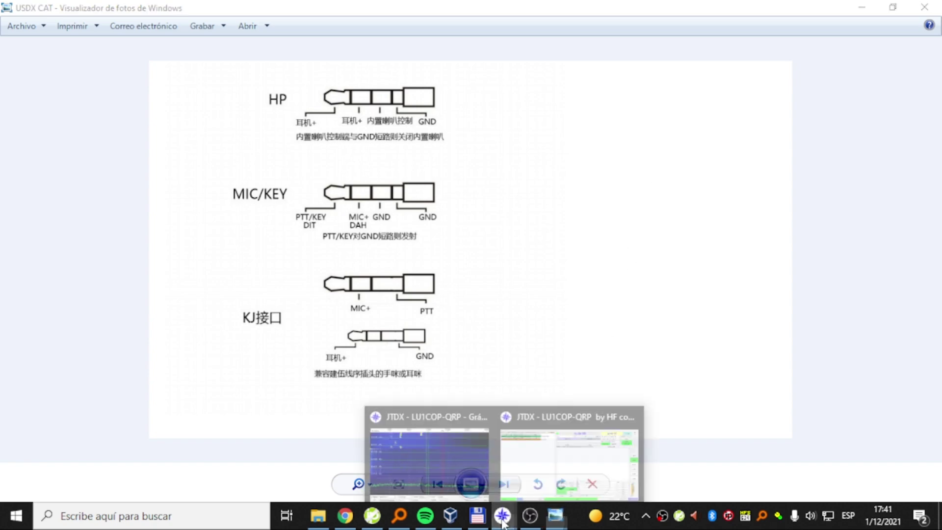
{"action": "left_click", "coordinate": [569, 461]}
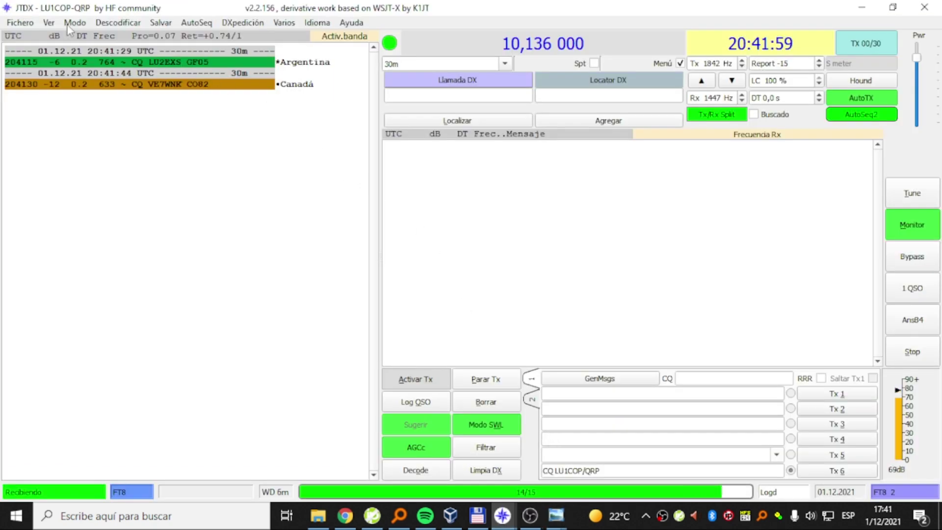
{"action": "left_click", "coordinate": [29, 23]}
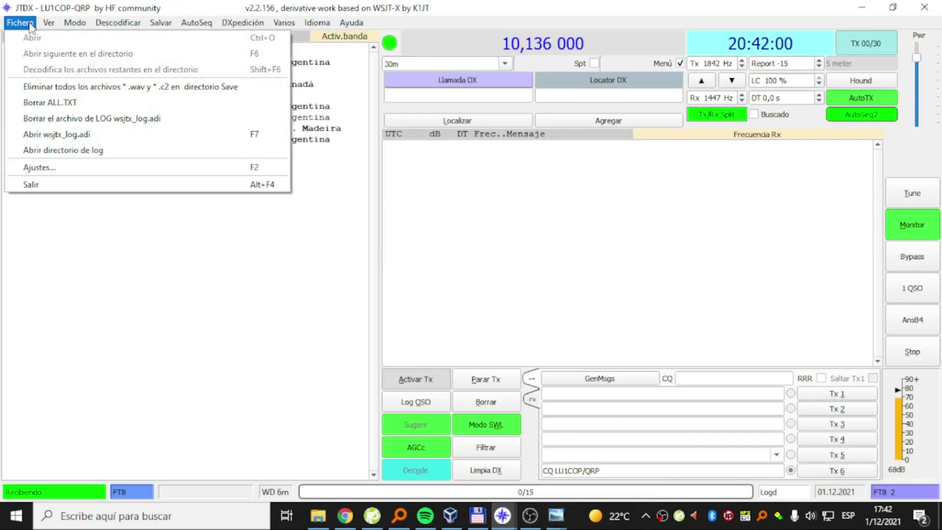
{"action": "left_click", "coordinate": [52, 170]}
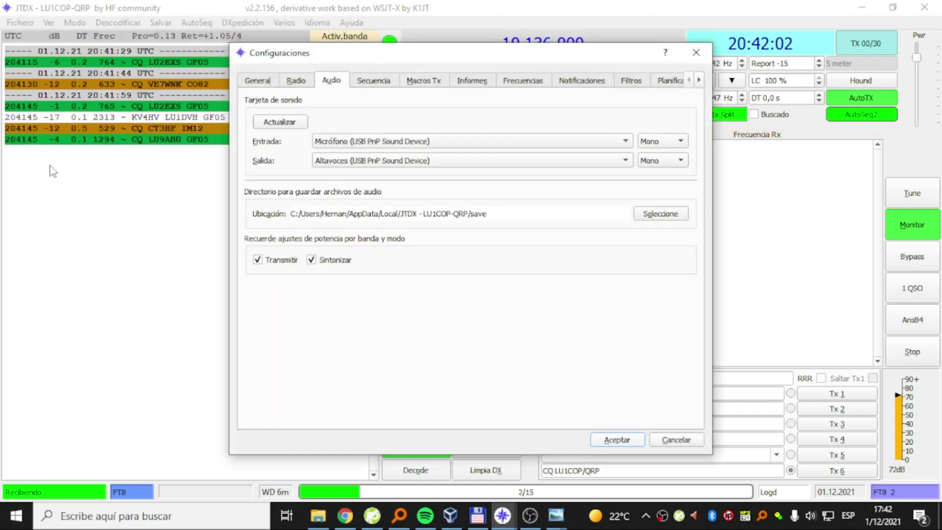
{"action": "left_click", "coordinate": [336, 145]}
{"action": "left_click", "coordinate": [335, 145]}
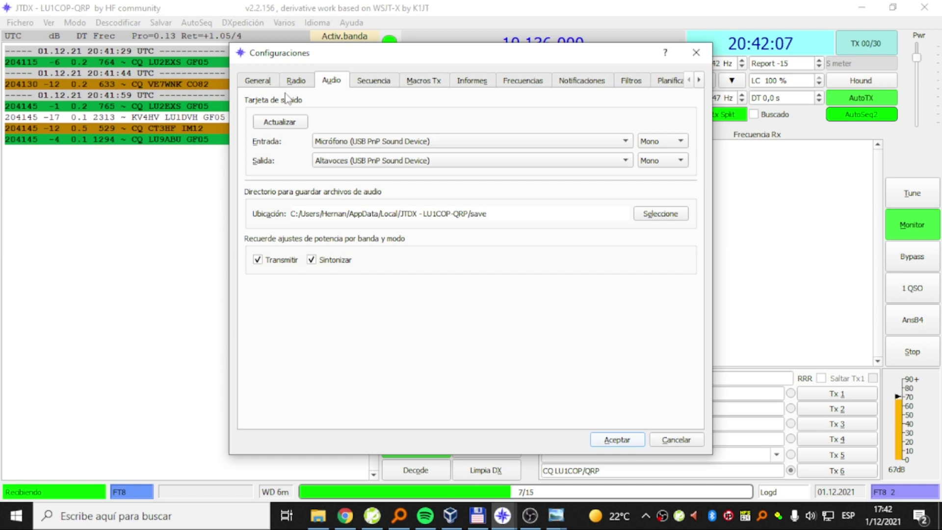
{"action": "left_click", "coordinate": [294, 81]}
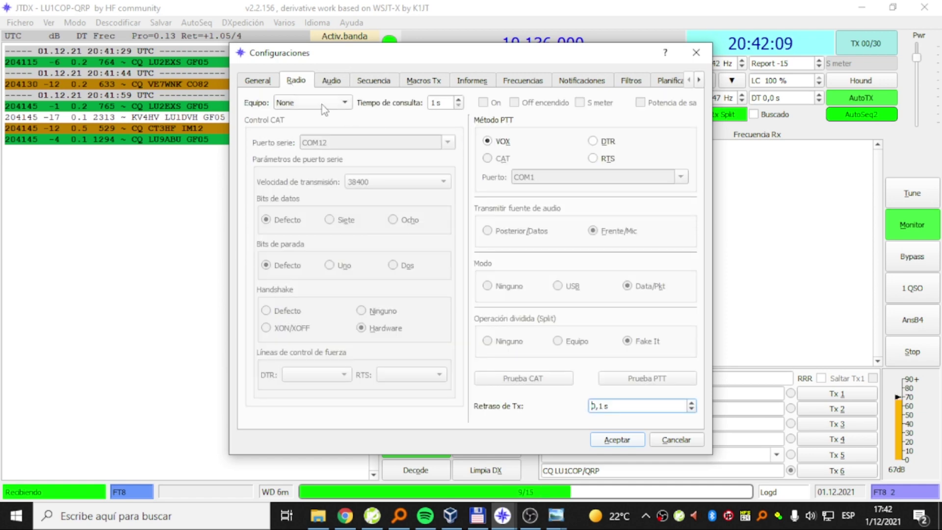
{"action": "left_click", "coordinate": [614, 438]}
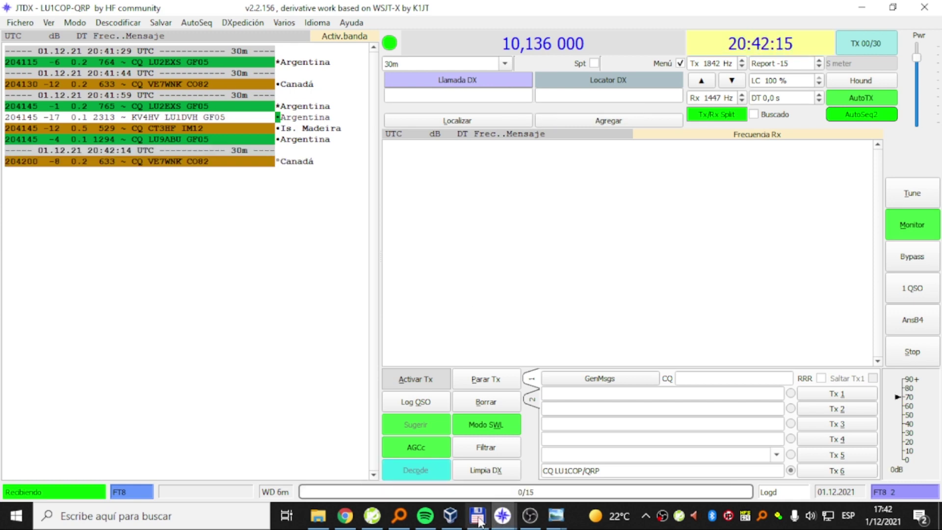
- Check the transceiver's camera feed in Chrome and set the JTDX working frequency to 28,074 000 MHz (10m)
{"action": "left_click", "coordinate": [345, 516]}
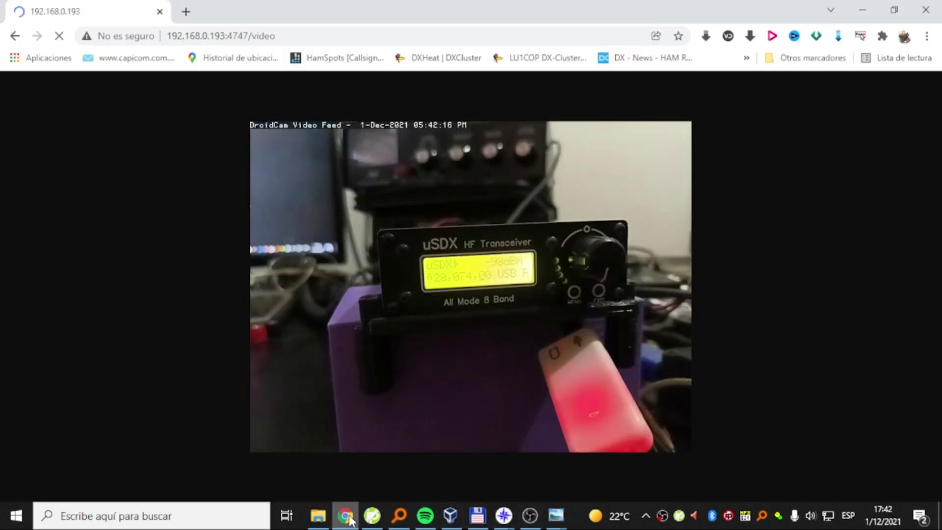
{"action": "left_click", "coordinate": [346, 516]}
{"action": "left_click", "coordinate": [505, 64]}
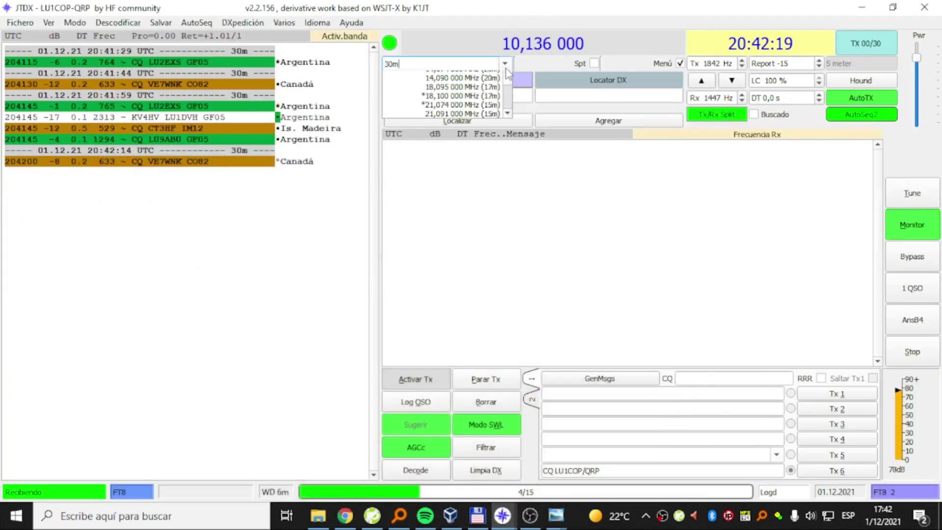
{"action": "scroll", "coordinate": [481, 139], "scroll_direction": "up", "scroll_amount": 3}
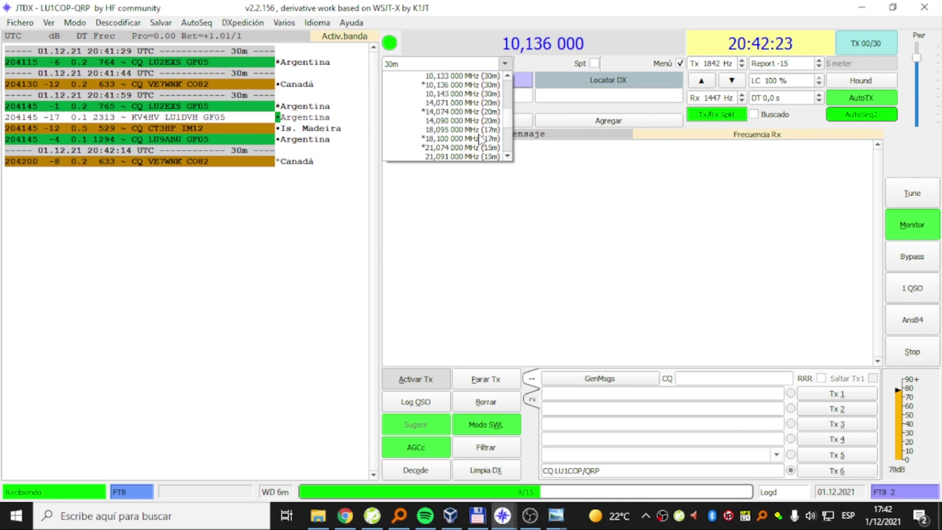
{"action": "scroll", "coordinate": [478, 140], "scroll_direction": "down", "scroll_amount": 3}
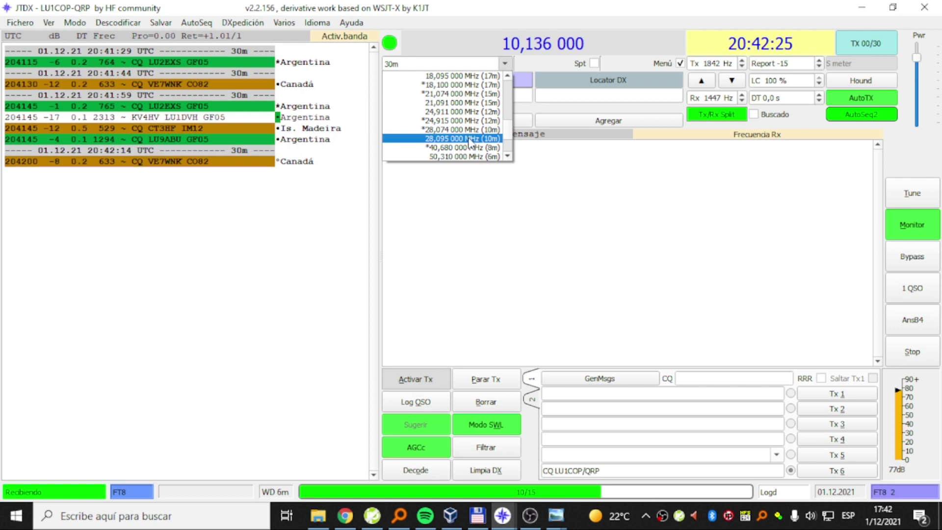
{"action": "left_click", "coordinate": [468, 130]}
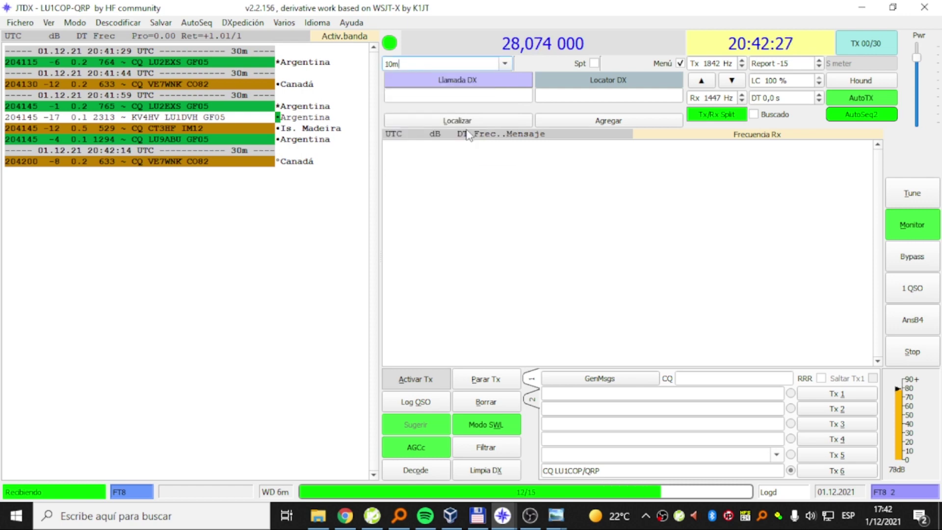
- Clear the decoded messages in JTDX and check the transceiver's display against the 10m setting in the Chrome camera feed
{"action": "left_click", "coordinate": [486, 401]}
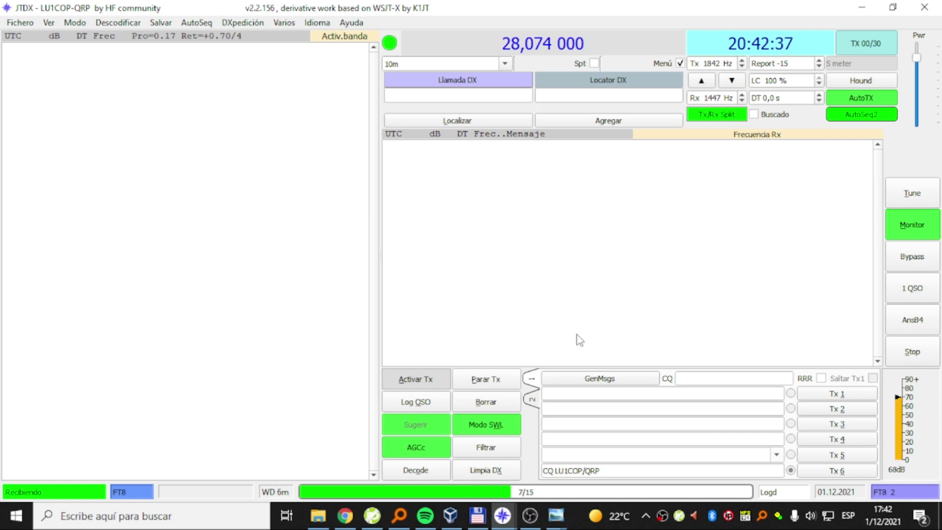
{"action": "left_click", "coordinate": [345, 516]}
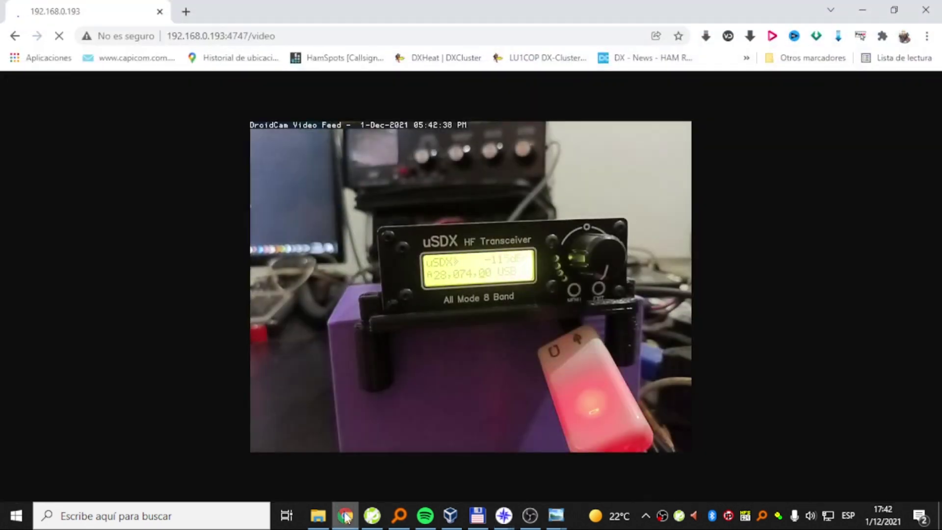
{"action": "left_click", "coordinate": [346, 516]}
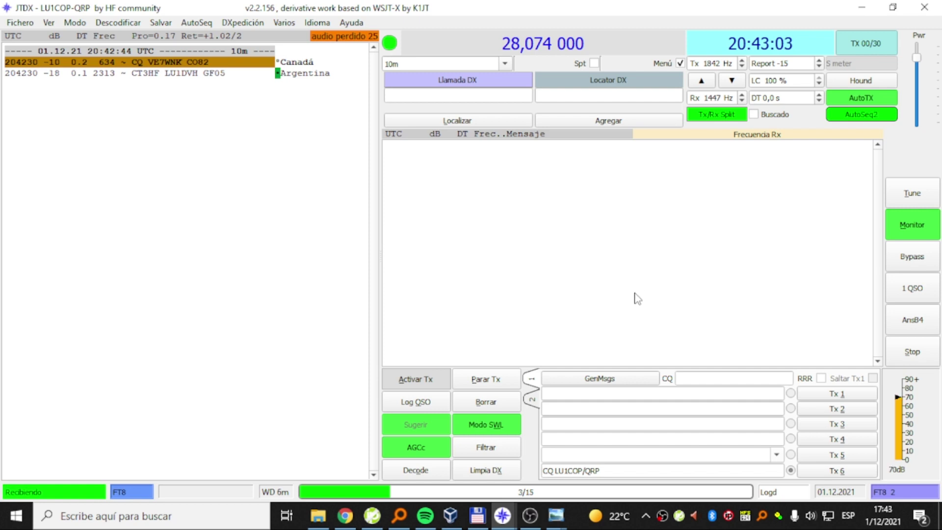
- Change the JTDX working frequency to 21,074 000 MHz (15m)
{"action": "left_click", "coordinate": [511, 65]}
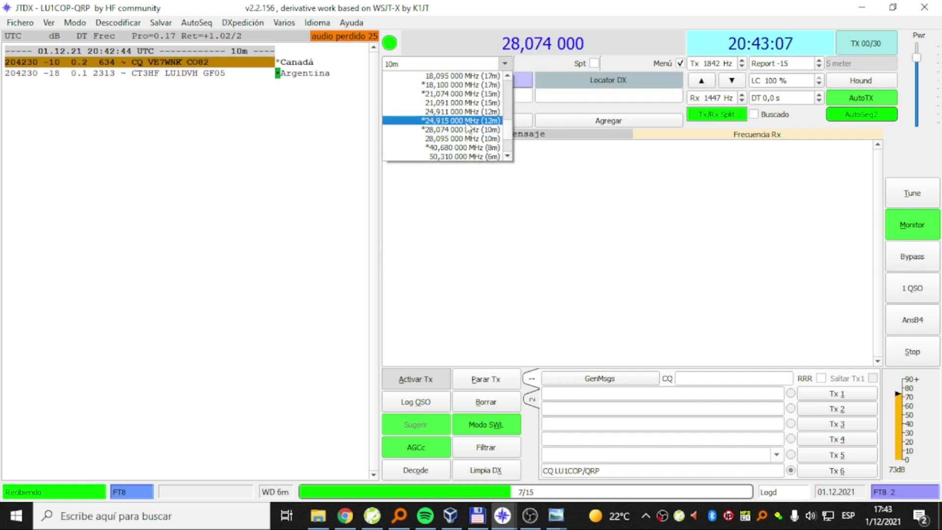
{"action": "left_click", "coordinate": [470, 103]}
{"action": "left_click", "coordinate": [505, 64]}
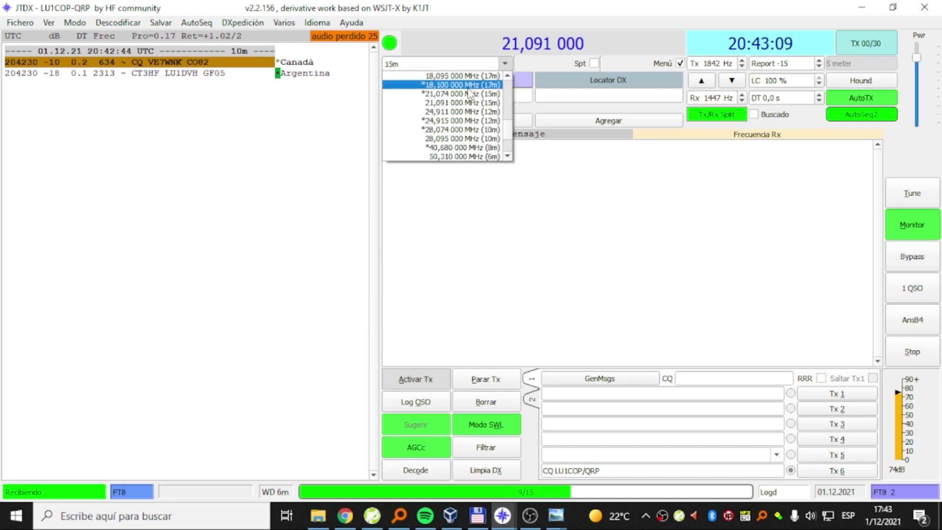
{"action": "left_click", "coordinate": [468, 94]}
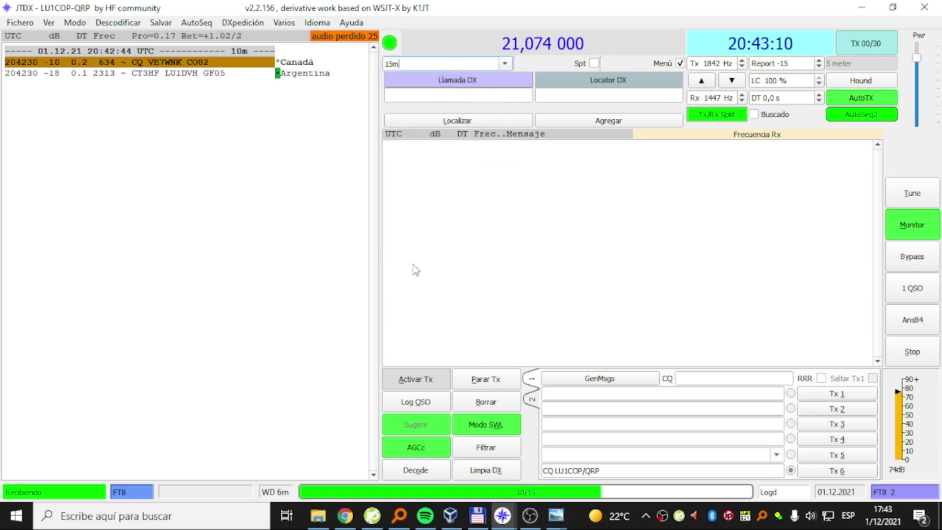
- Check the transceiver's display for the 15m frequency in the Chrome camera feed and clear the decoded messages in JTDX
{"action": "left_click", "coordinate": [346, 514]}
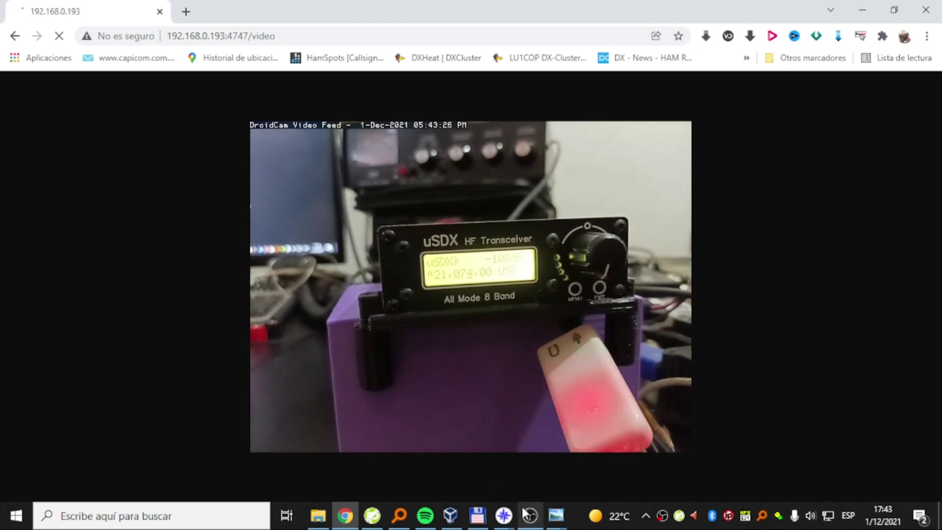
{"action": "mouse_move", "coordinate": [517, 519]}
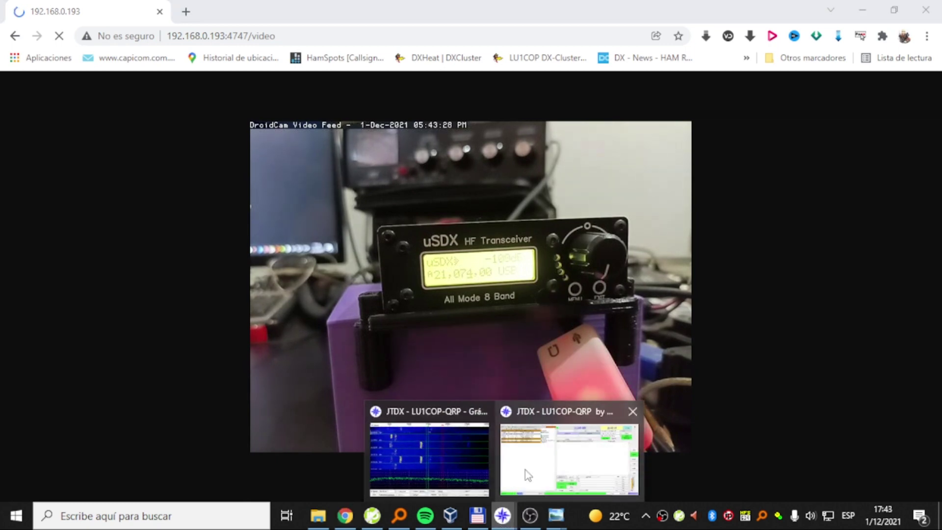
{"action": "left_click", "coordinate": [566, 459]}
{"action": "left_click", "coordinate": [497, 406]}
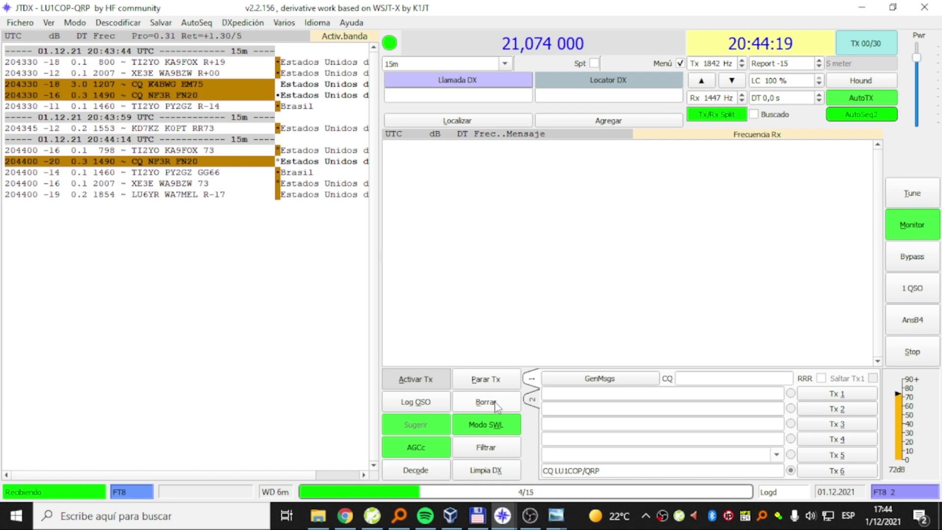
- Set the JTDX working frequency to 18,100 000 MHz (17m) and check the transceiver's display in the Chrome camera feed
{"action": "left_click", "coordinate": [505, 65]}
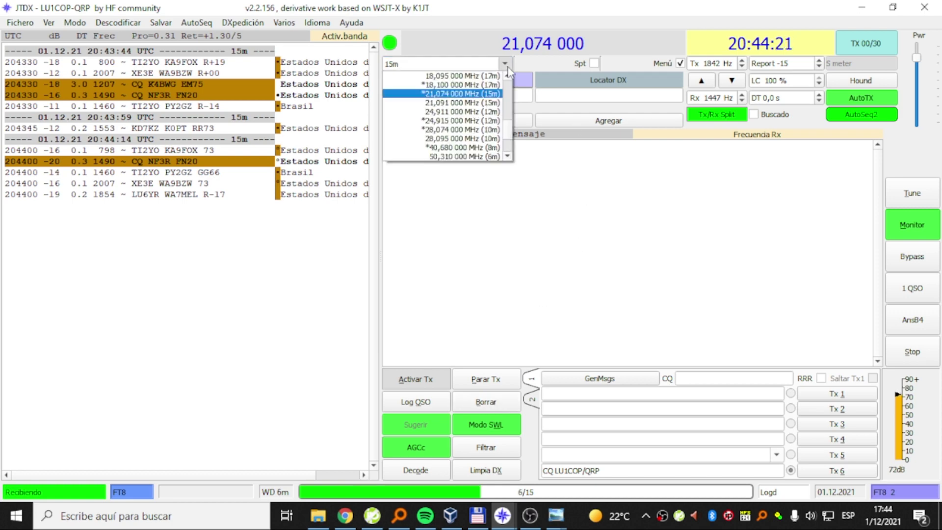
{"action": "scroll", "coordinate": [483, 120], "scroll_direction": "up", "scroll_amount": 2}
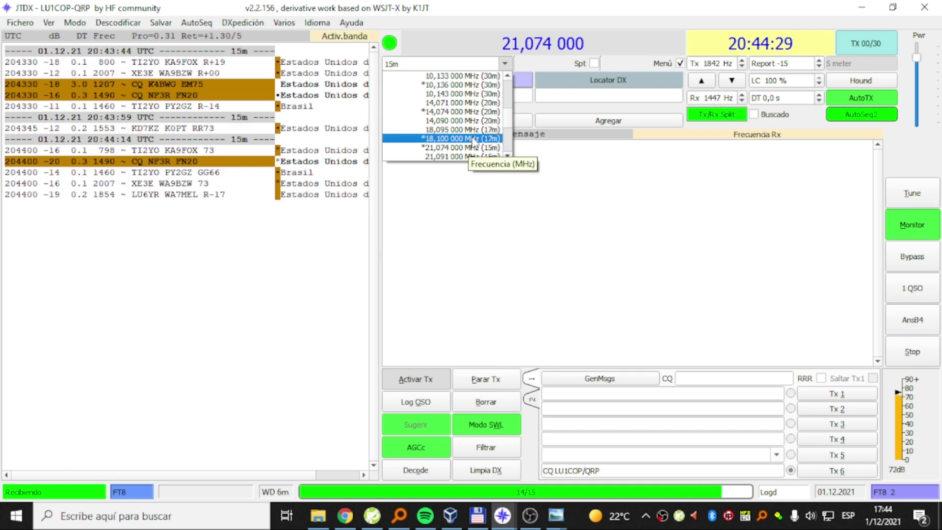
{"action": "left_click", "coordinate": [472, 138]}
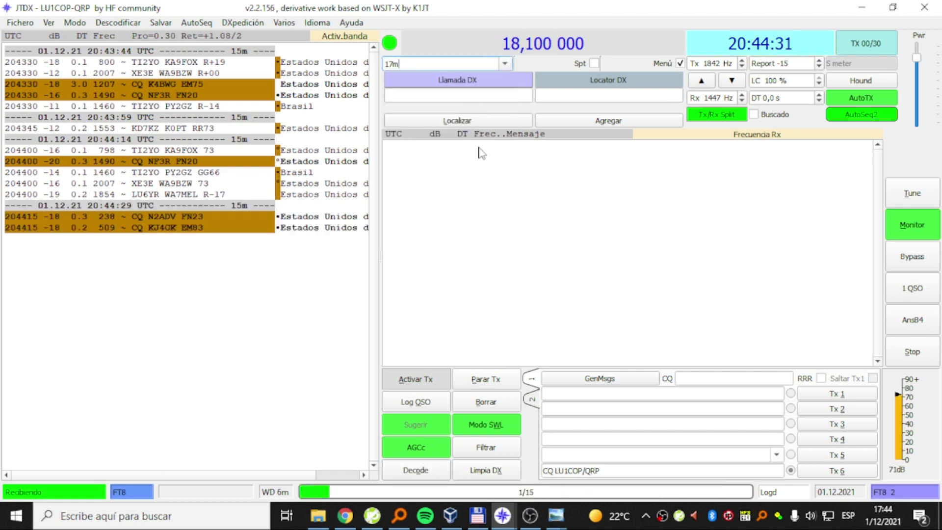
{"action": "left_click", "coordinate": [353, 518]}
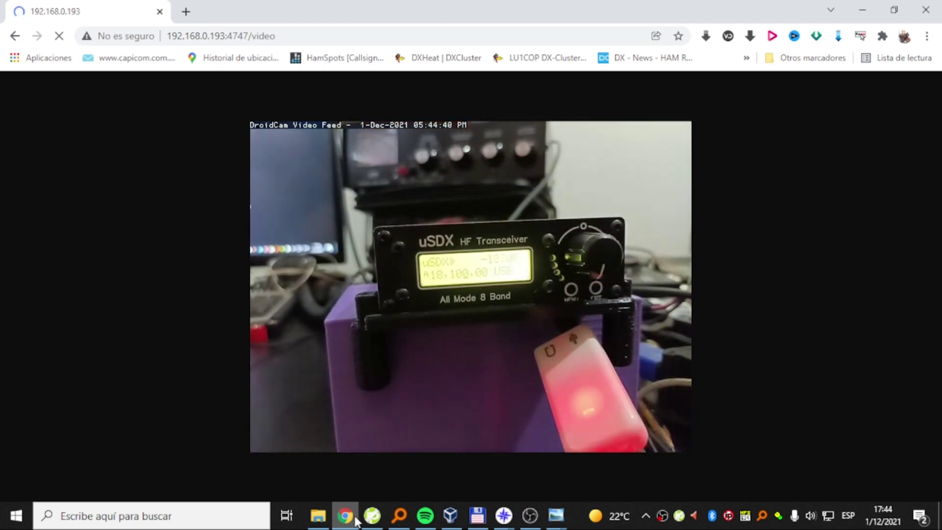
{"action": "left_click", "coordinate": [503, 515]}
{"action": "left_click", "coordinate": [547, 464]}
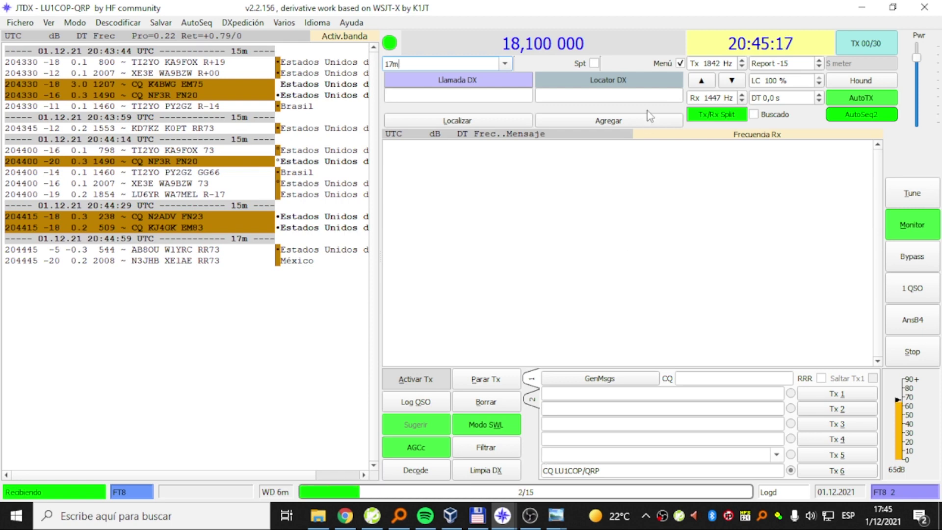
- Set the JTDX working frequency to 14,074 000 MHz (20m) and check the transceiver's display in the Chrome camera feed
{"action": "left_click", "coordinate": [505, 64]}
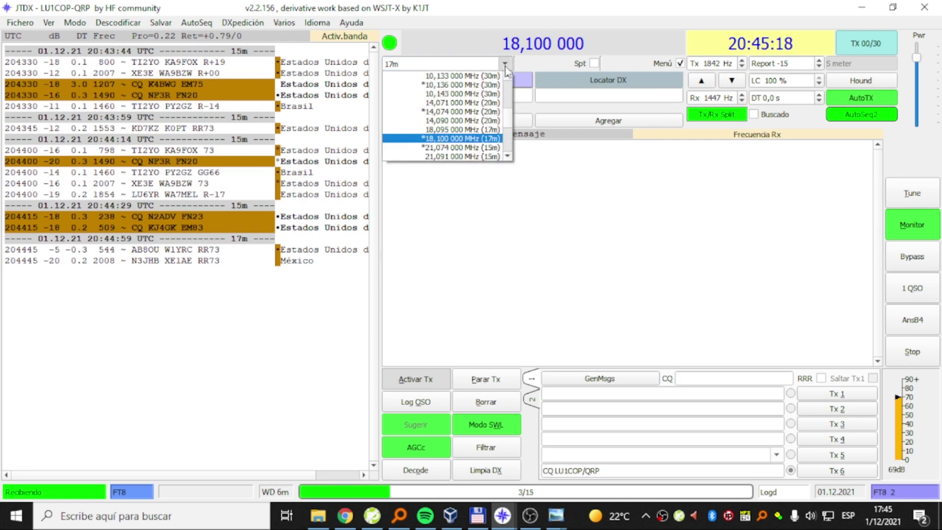
{"action": "left_click", "coordinate": [484, 120]}
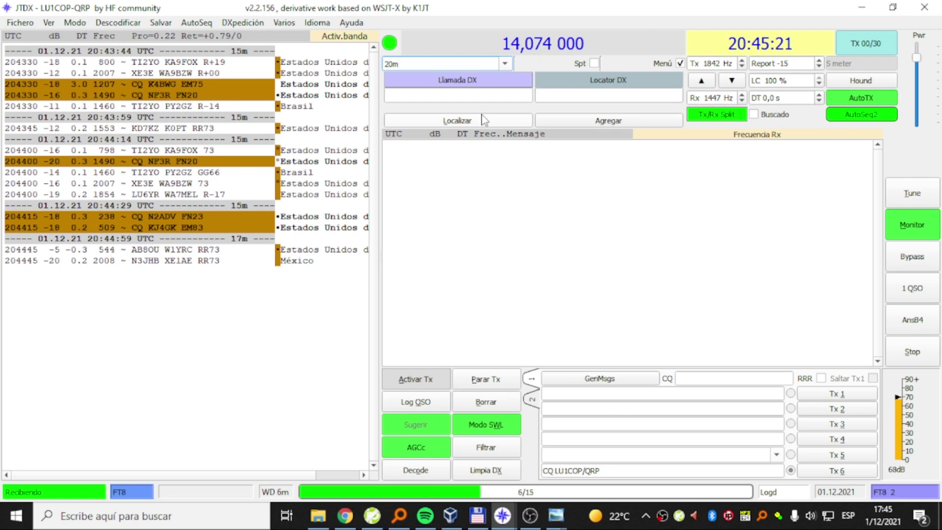
{"action": "left_click", "coordinate": [345, 516]}
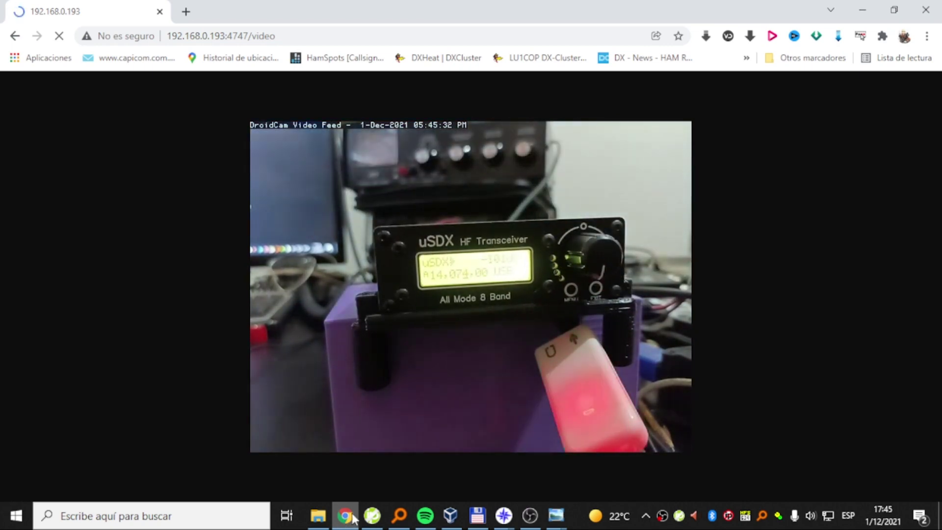
{"action": "mouse_move", "coordinate": [503, 521]}
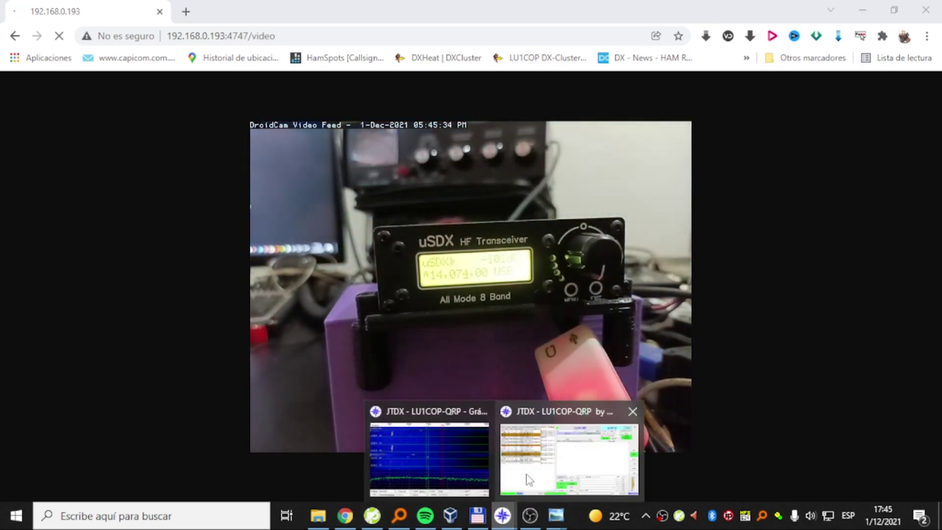
{"action": "left_click", "coordinate": [528, 478]}
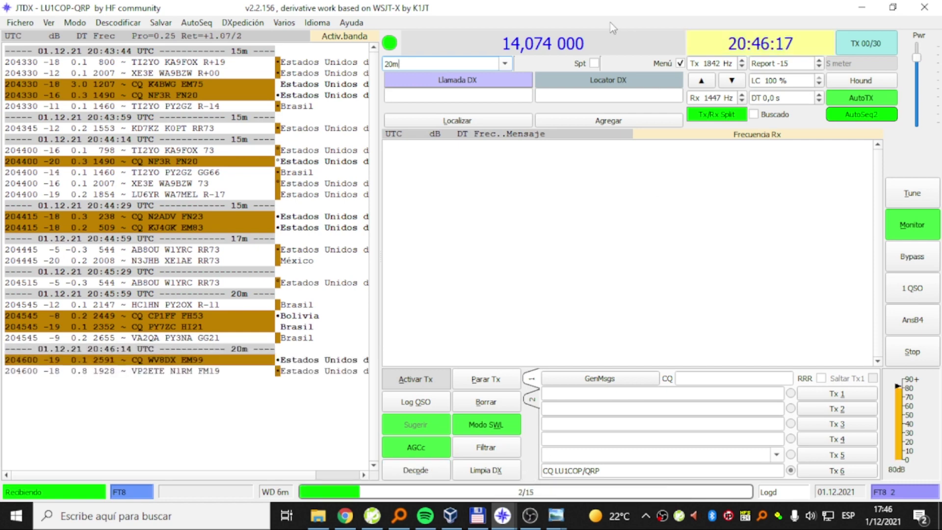
- Change the JTDX working frequency to 7,074 000 MHz (40m)
{"action": "left_click", "coordinate": [505, 63]}
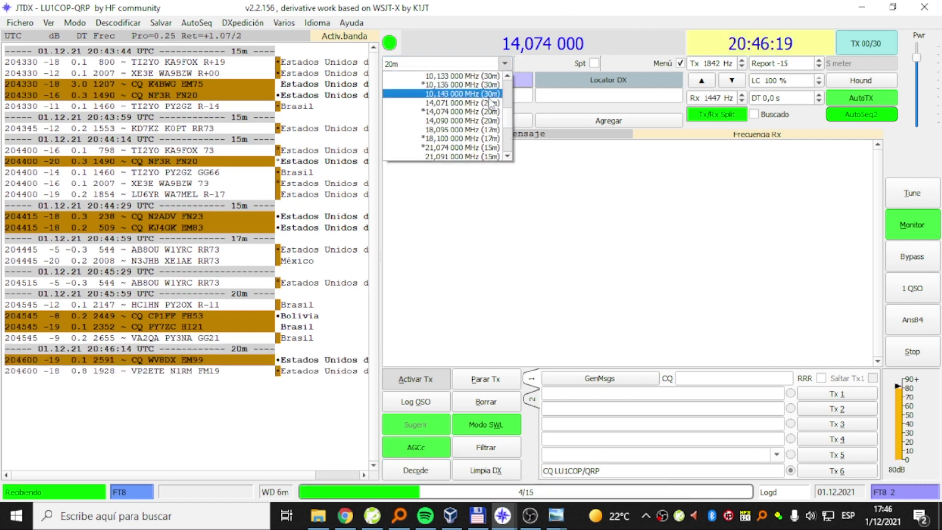
{"action": "scroll", "coordinate": [465, 124], "scroll_direction": "up", "scroll_amount": 3}
{"action": "left_click", "coordinate": [464, 129]}
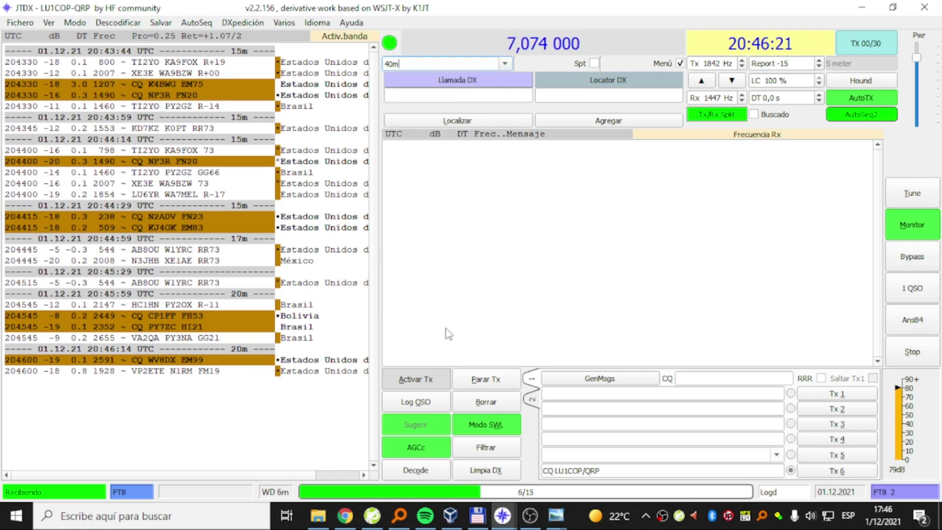
- Check the transceiver's display for the 40m frequency in the Chrome camera feed and clear the decoded messages in JTDX
{"action": "left_click", "coordinate": [358, 519]}
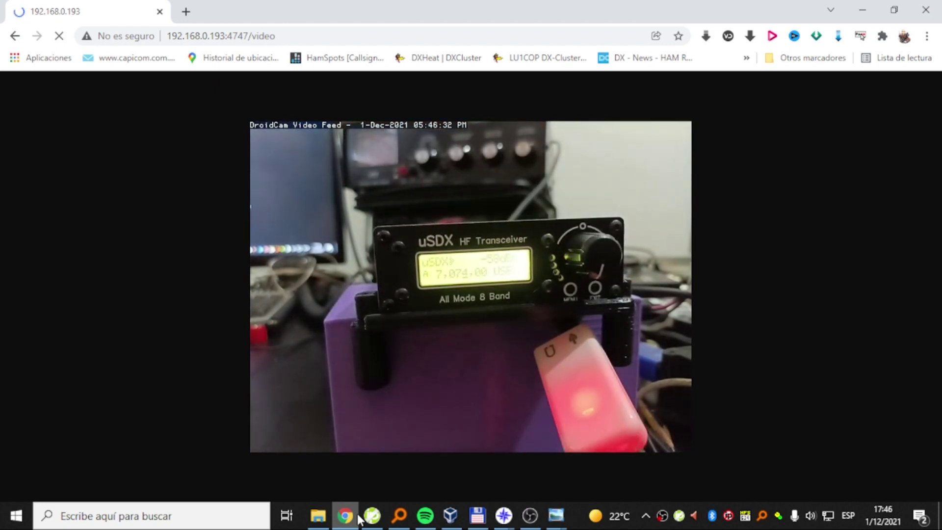
{"action": "mouse_move", "coordinate": [502, 514]}
{"action": "left_click", "coordinate": [519, 459]}
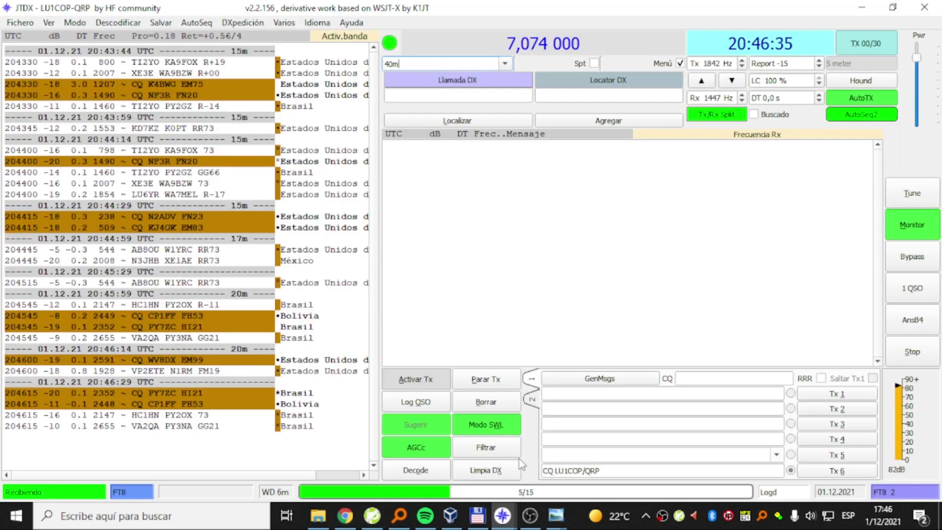
{"action": "left_click", "coordinate": [505, 405]}
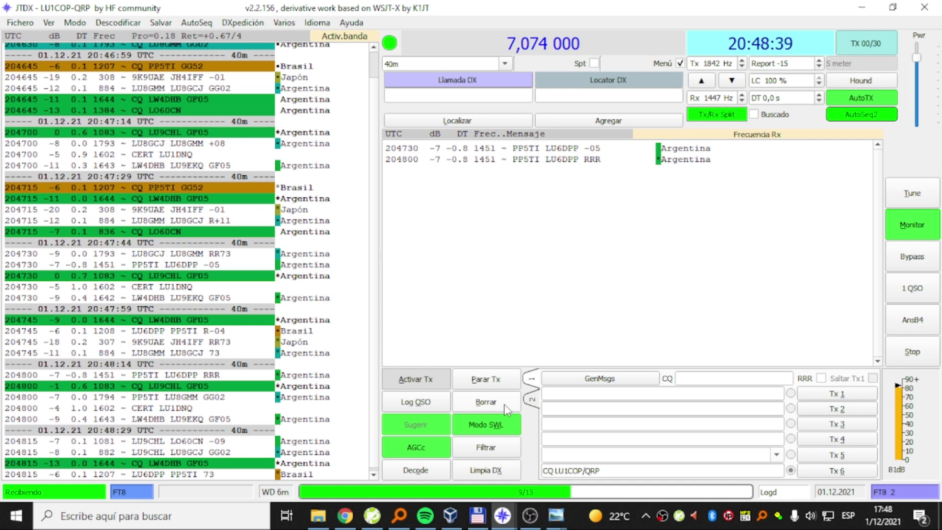
{"action": "right_click", "coordinate": [662, 519]}
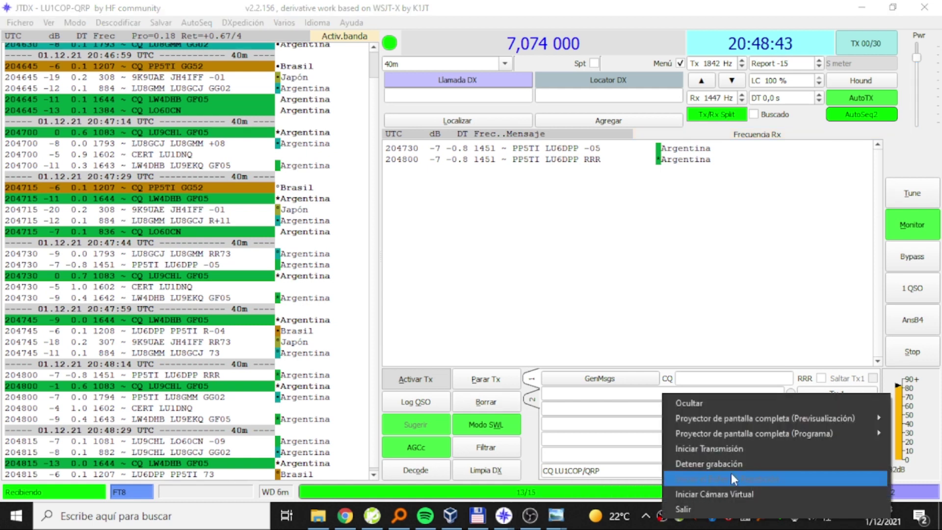